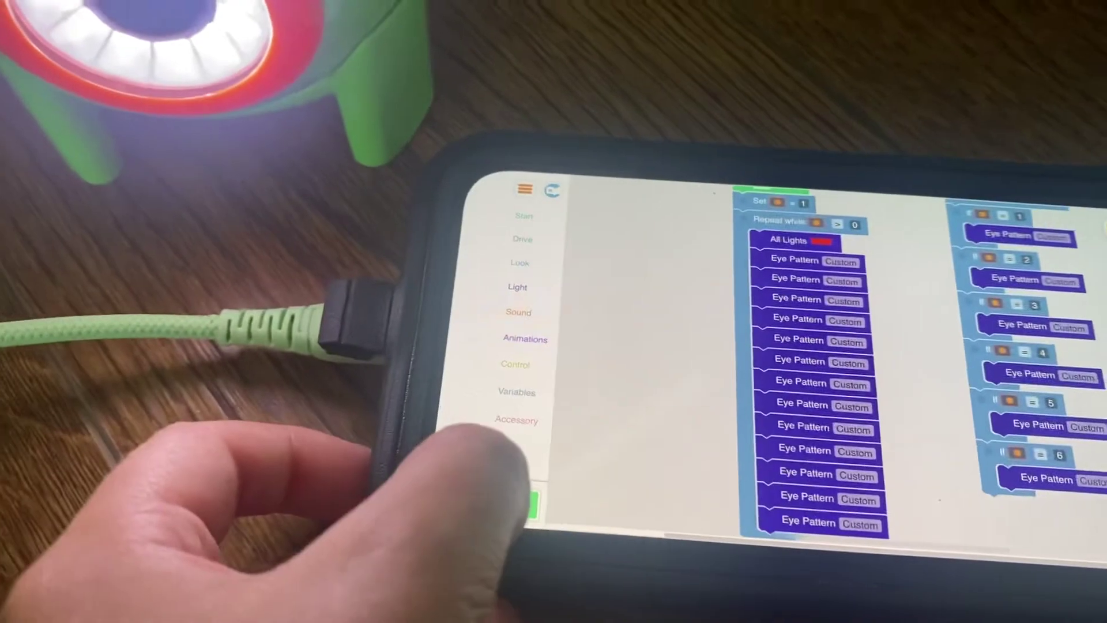
Step: Start the repeated Eye Pattern program so Dash's eye glows red
{"action": "left_click", "coordinate": [547, 514]}
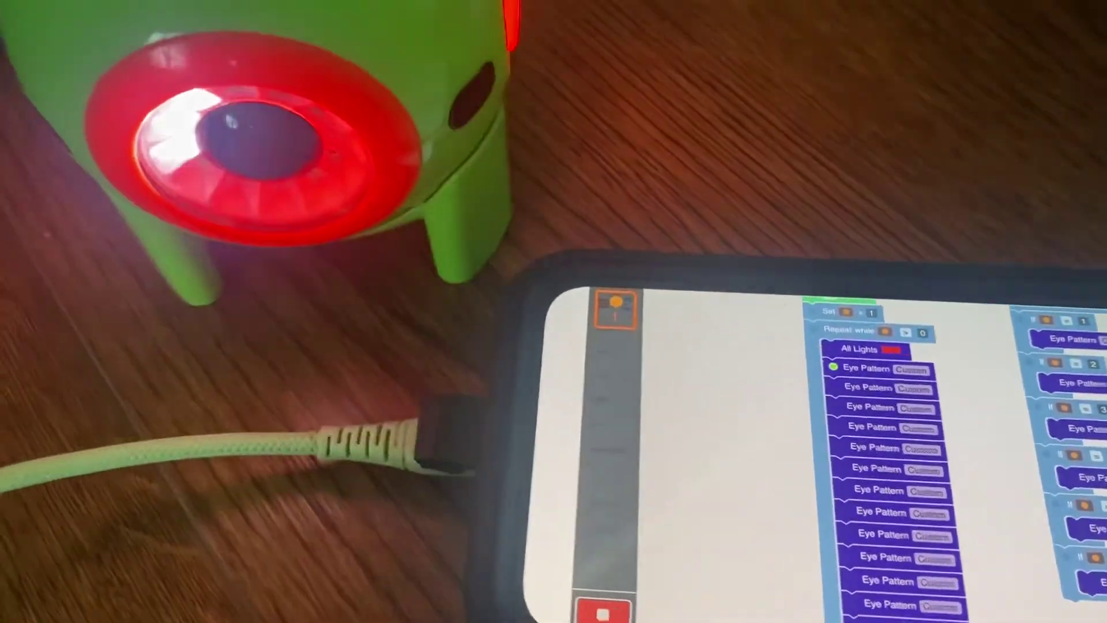